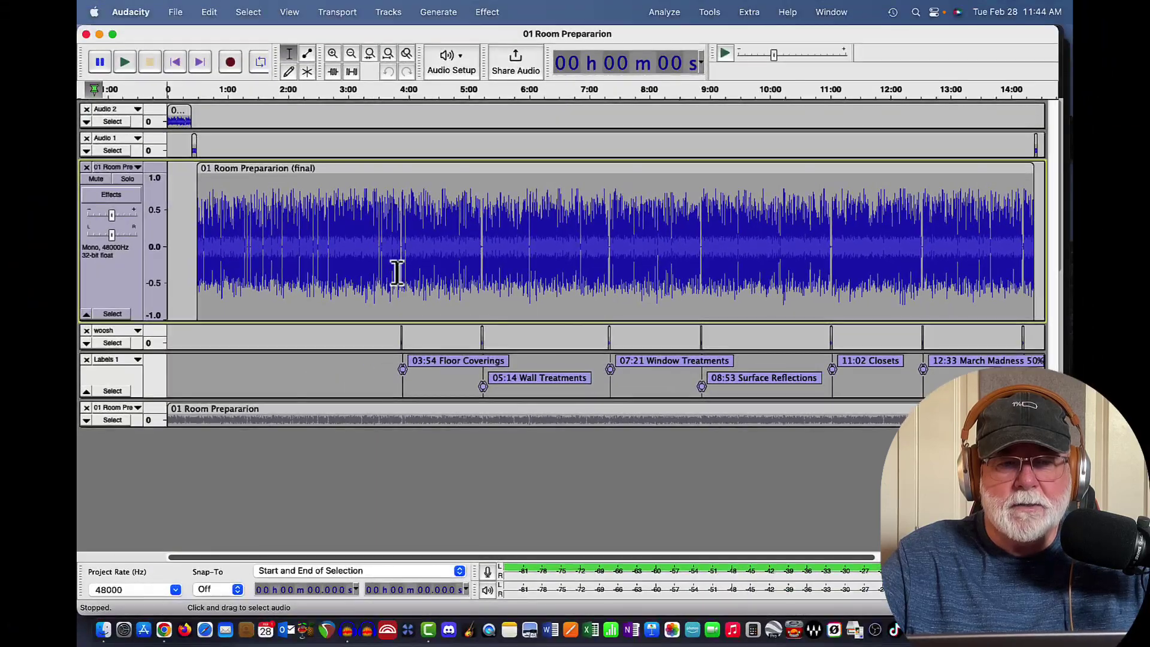
Step: Magnify the timeline twice around the 3:49 play position
click(397, 272)
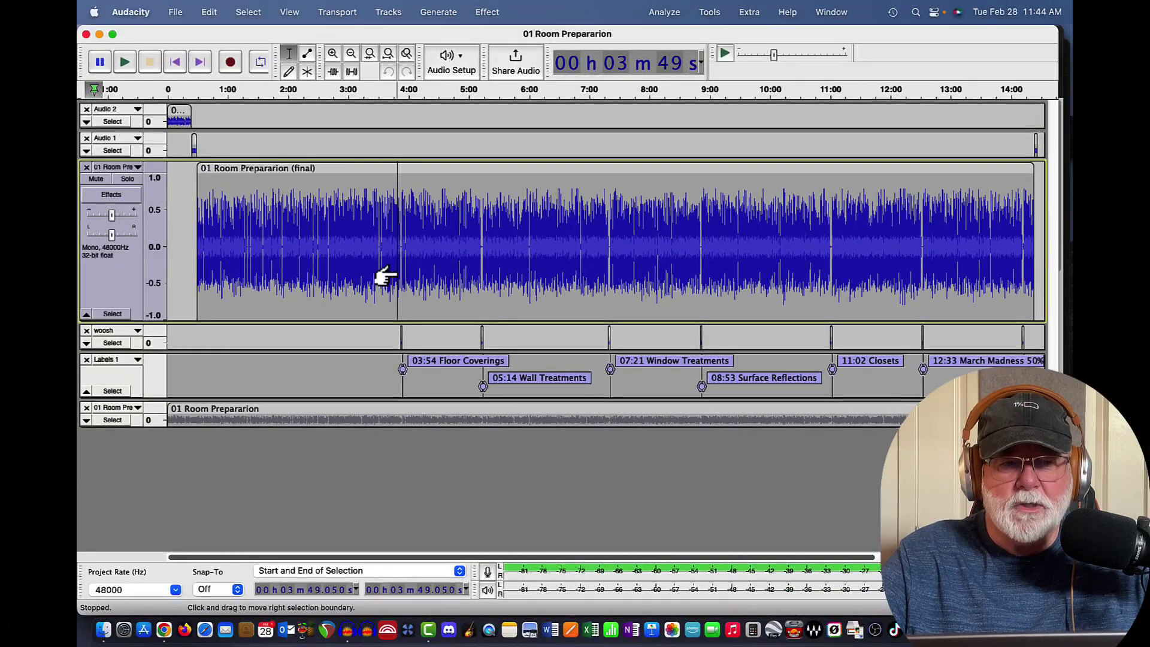
click(334, 57)
click(334, 56)
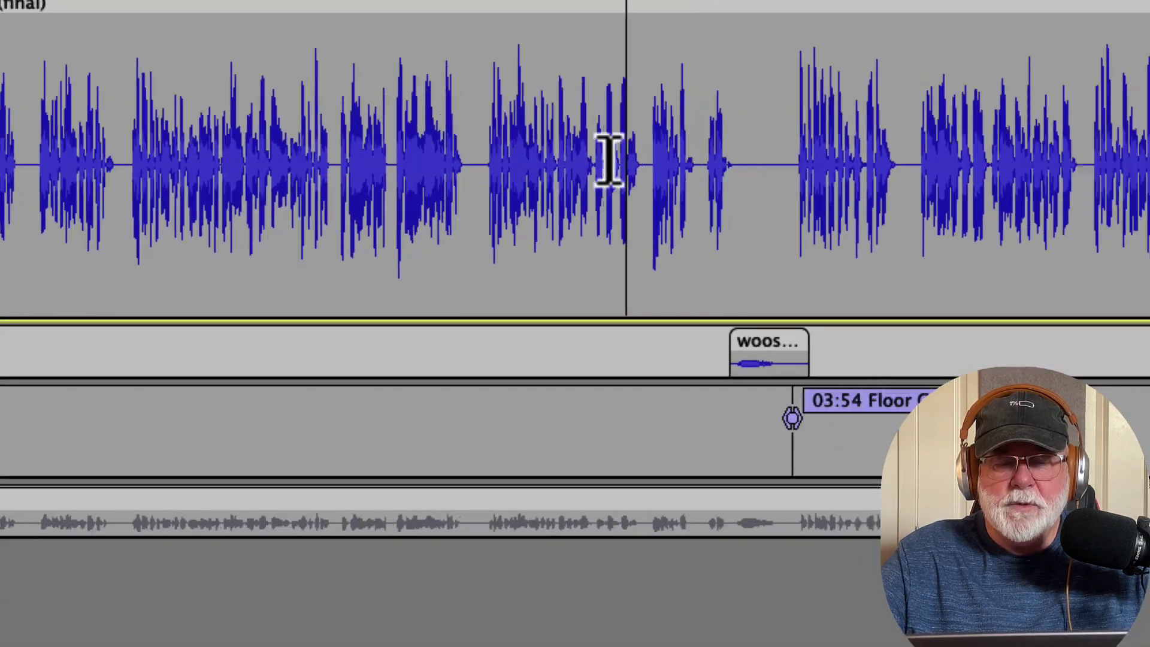
scroll(607, 160, right, 5)
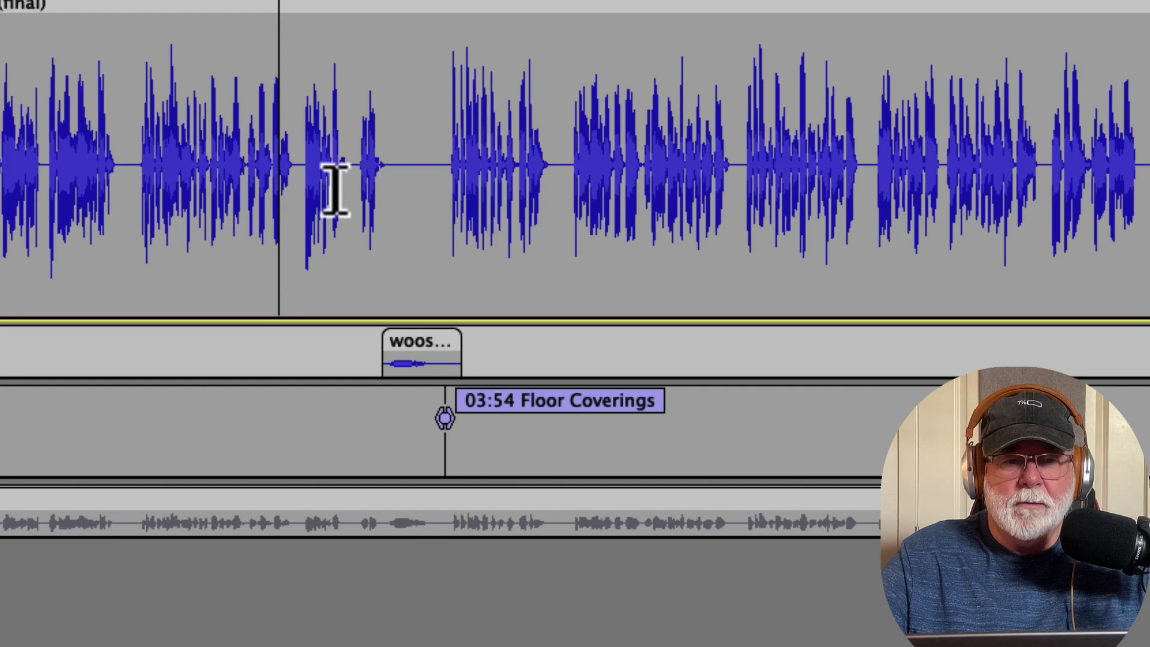
Step: Play the speech just before the woosh clip start, then stop playback
click(383, 184)
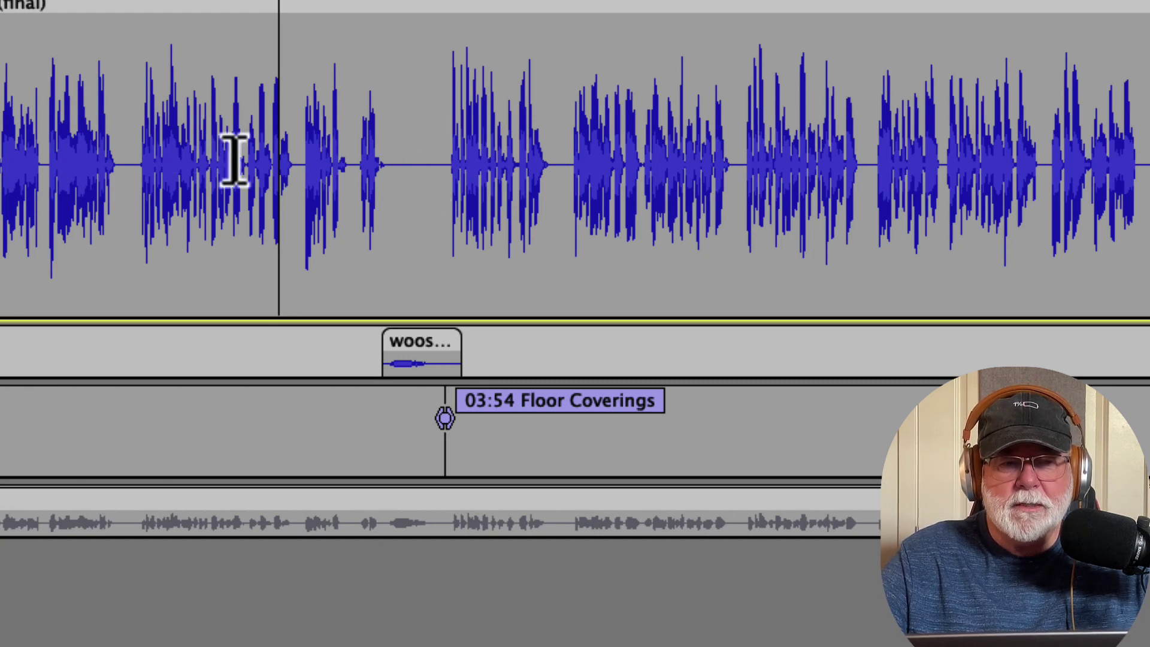
click(243, 135)
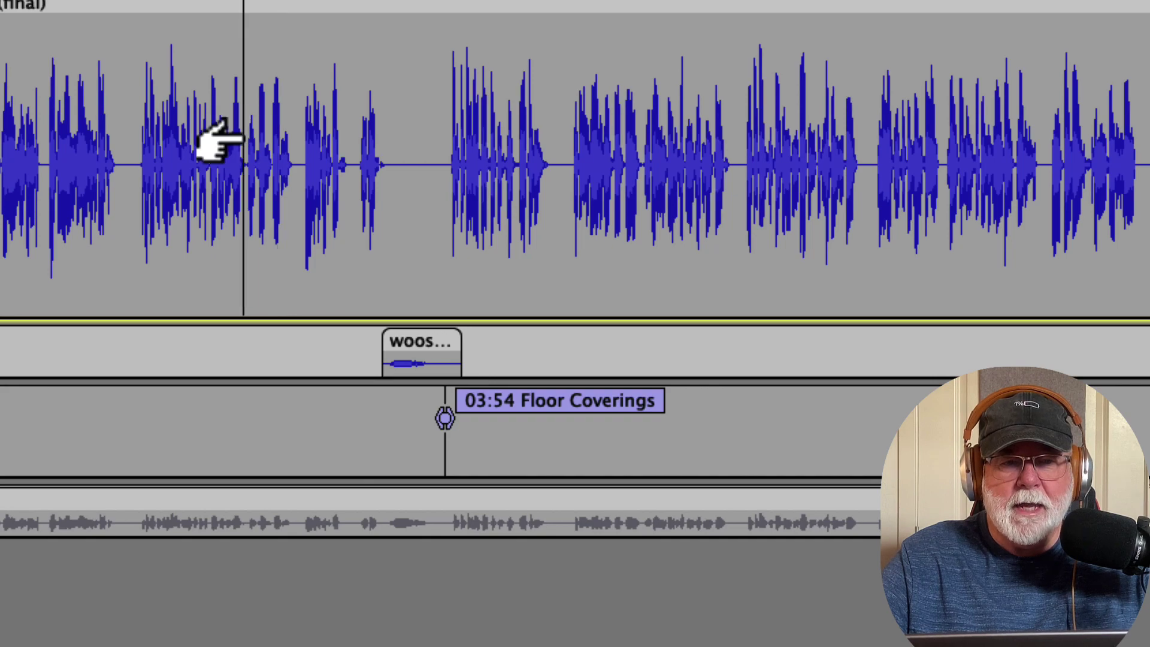
key(space)
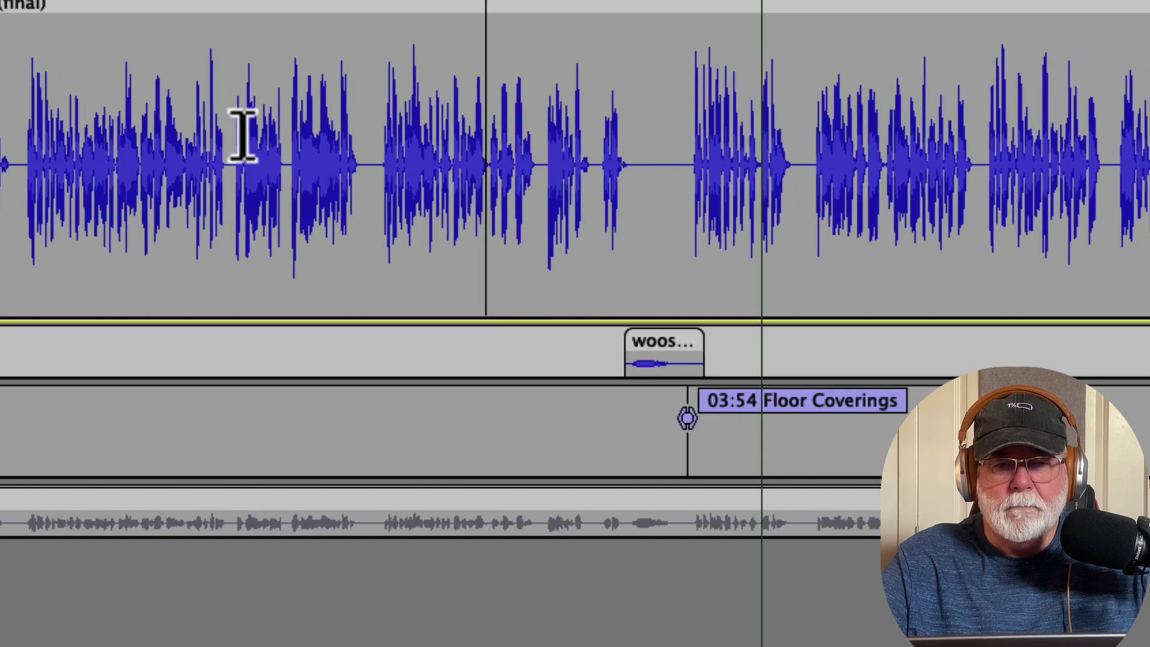
key(space)
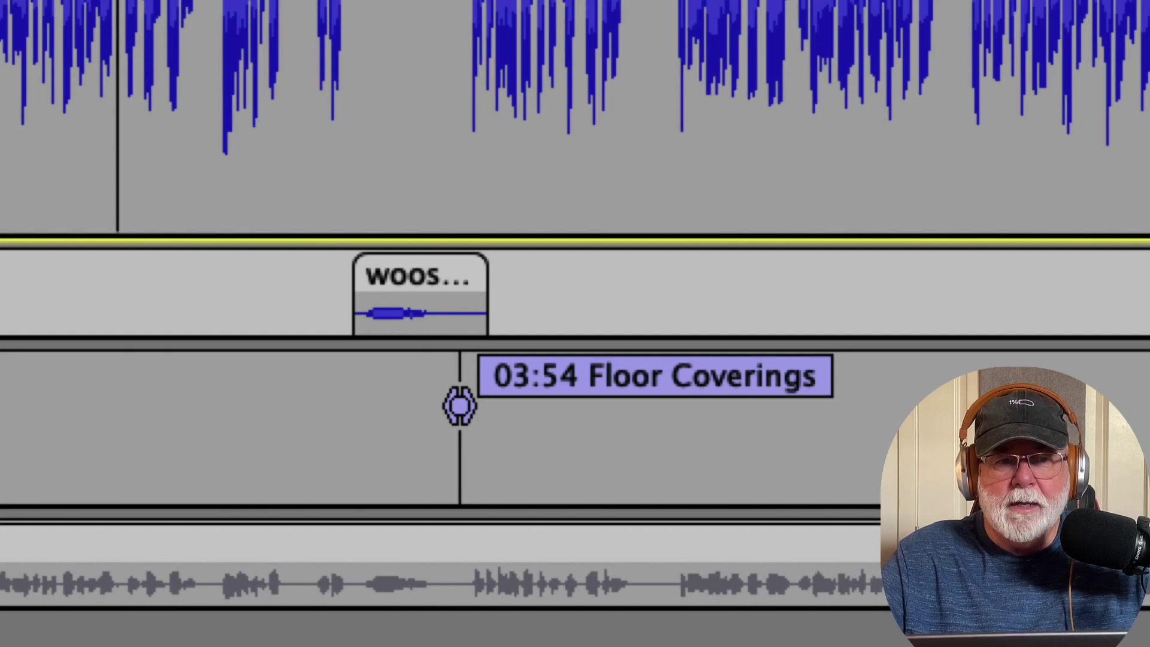
Step: Zoom out to the whole project and view the Tracks Behaviors preferences
key(ctrl+minus)
key(ctrl+minus)
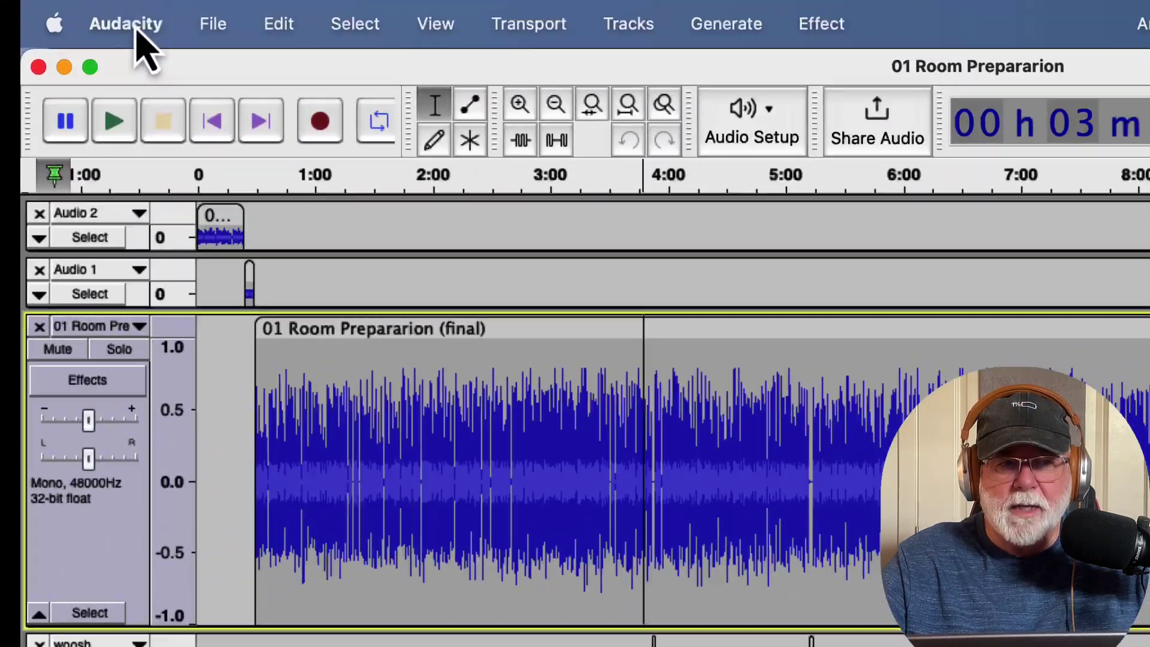
click(137, 32)
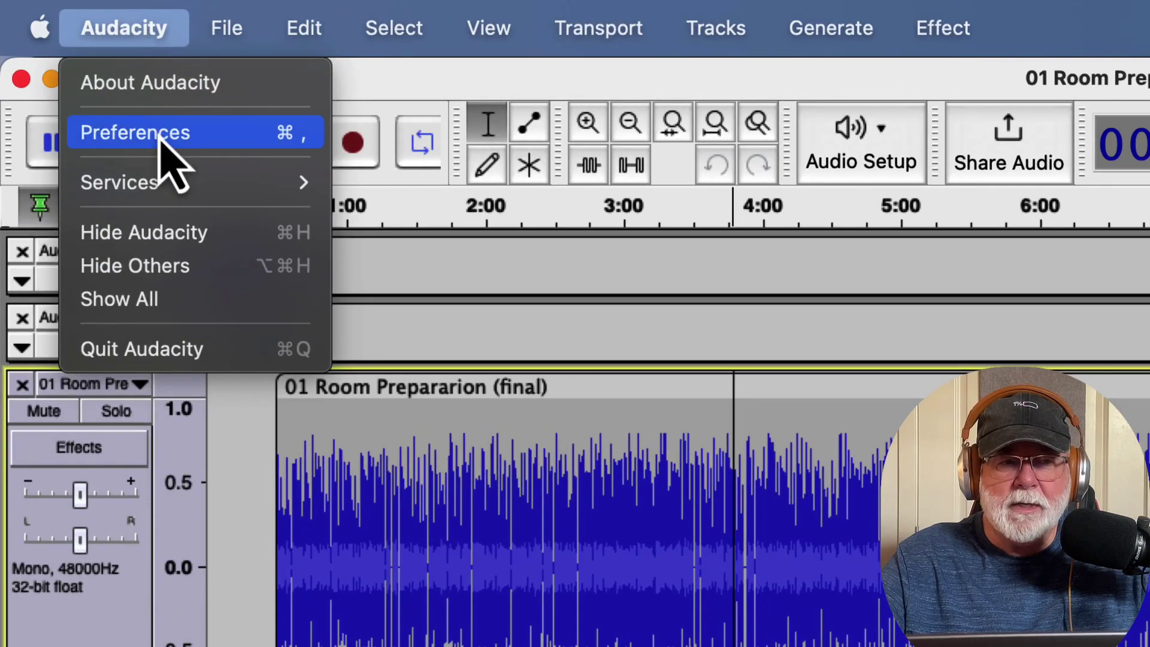
click(160, 141)
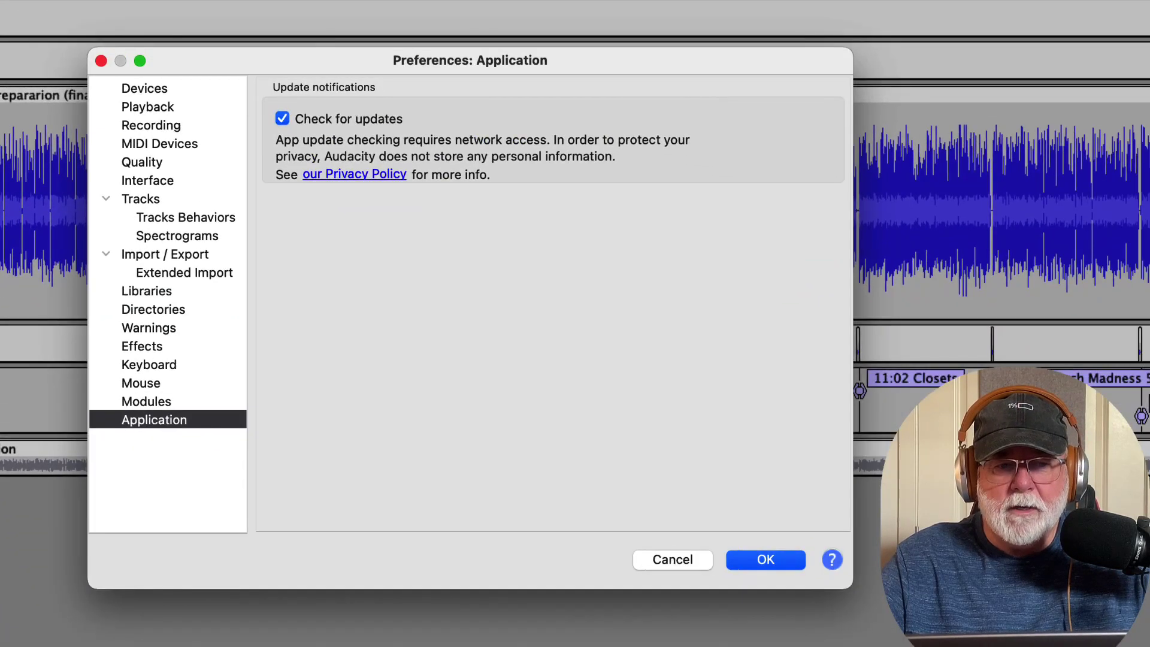
click(185, 218)
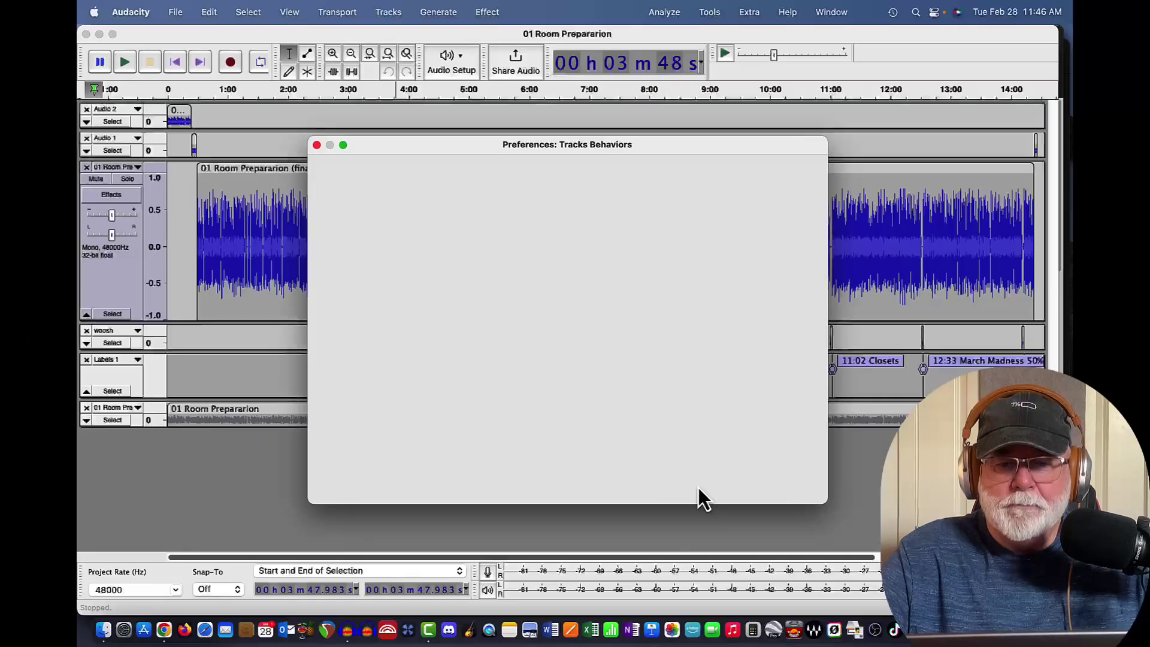
Step: Close Preferences without changes and add a new label track
click(699, 488)
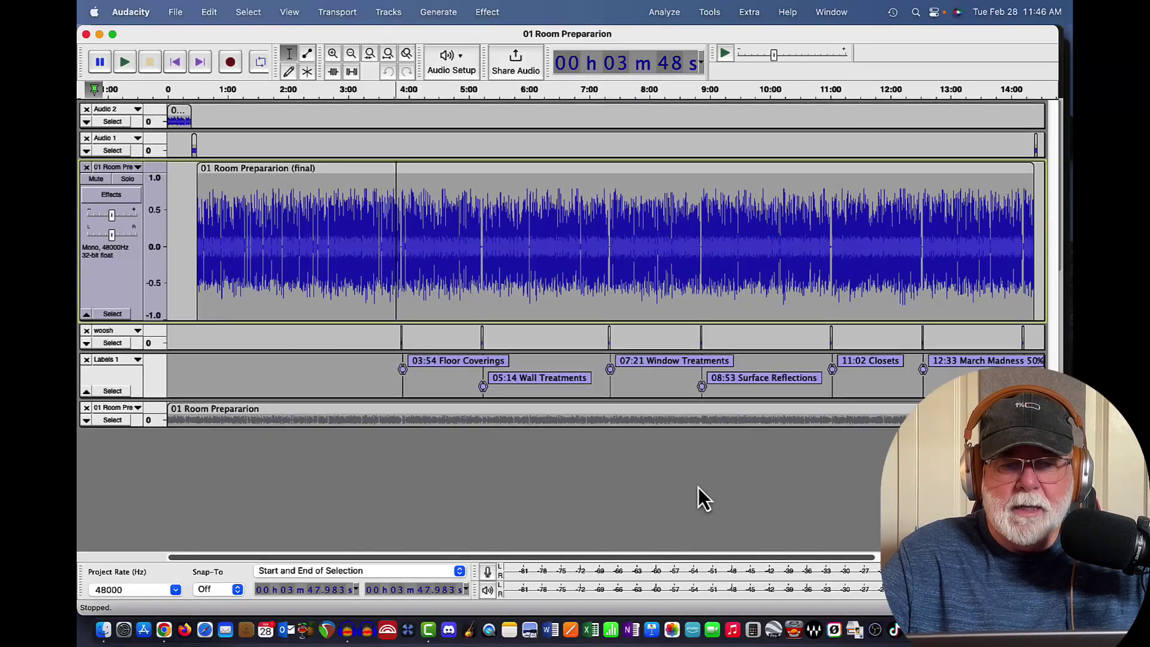
click(387, 12)
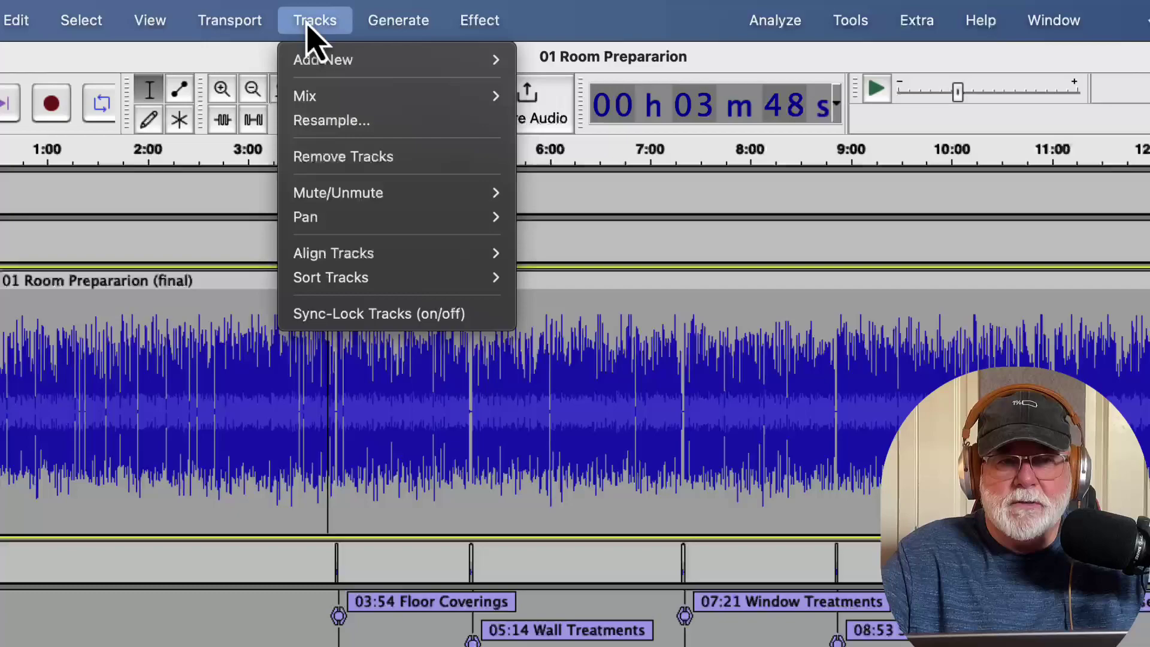
mouse_move(253, 84)
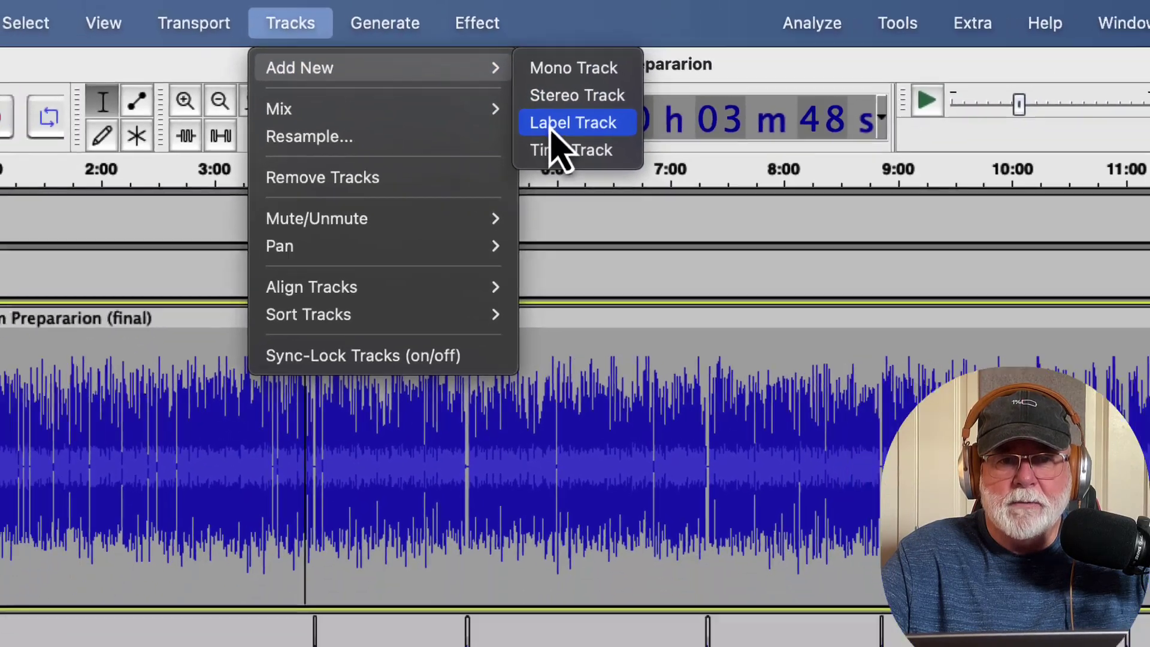
click(564, 154)
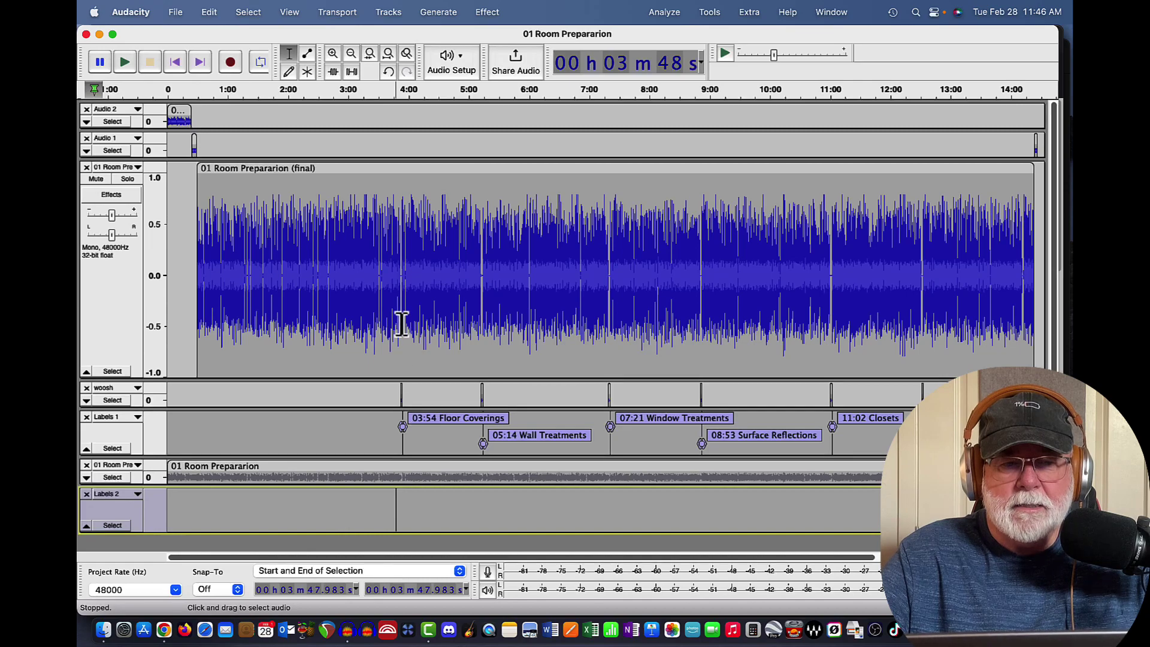
Step: Create a label reading 'type' at about 4:16 in the new label track
click(425, 333)
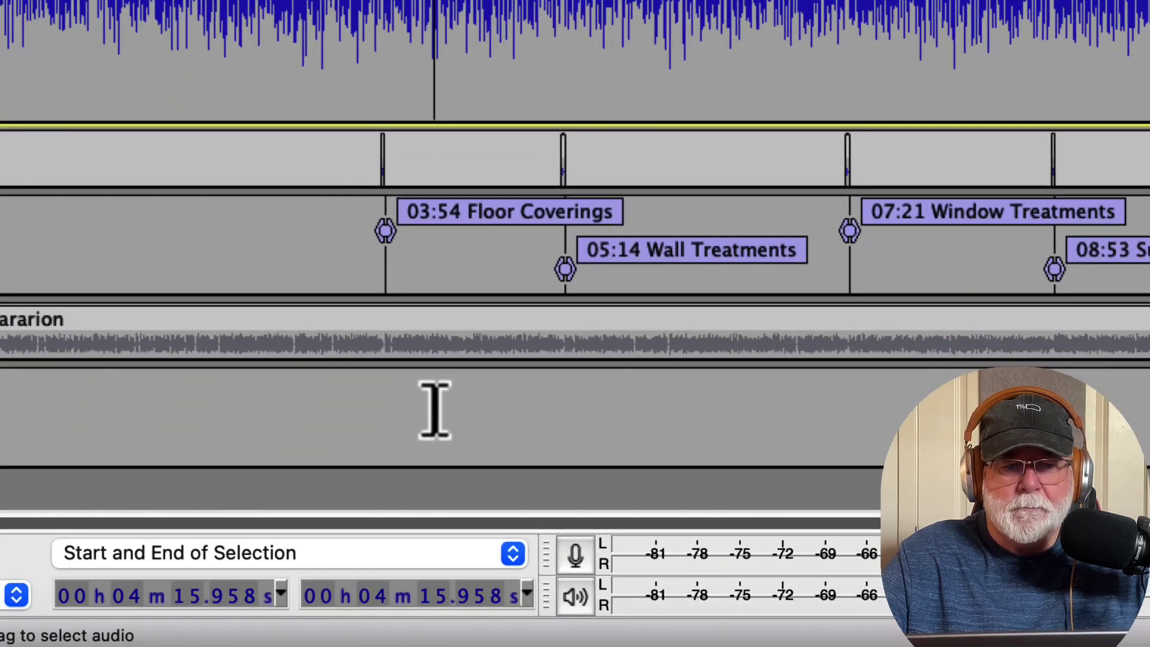
click(436, 412)
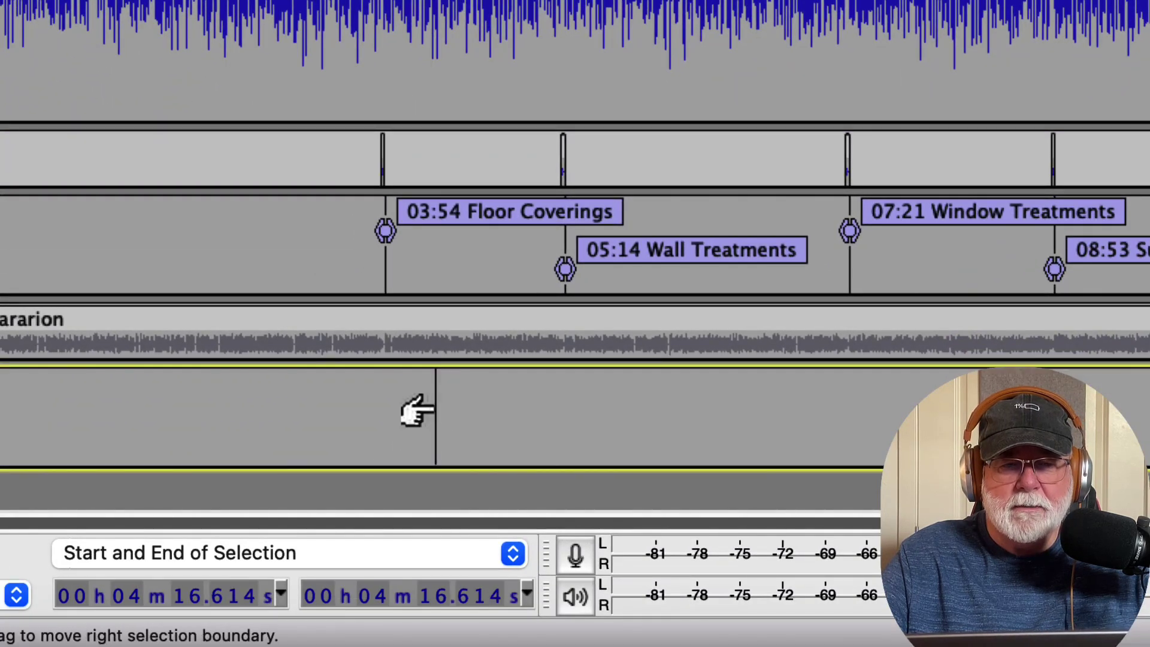
key(ctrl+b)
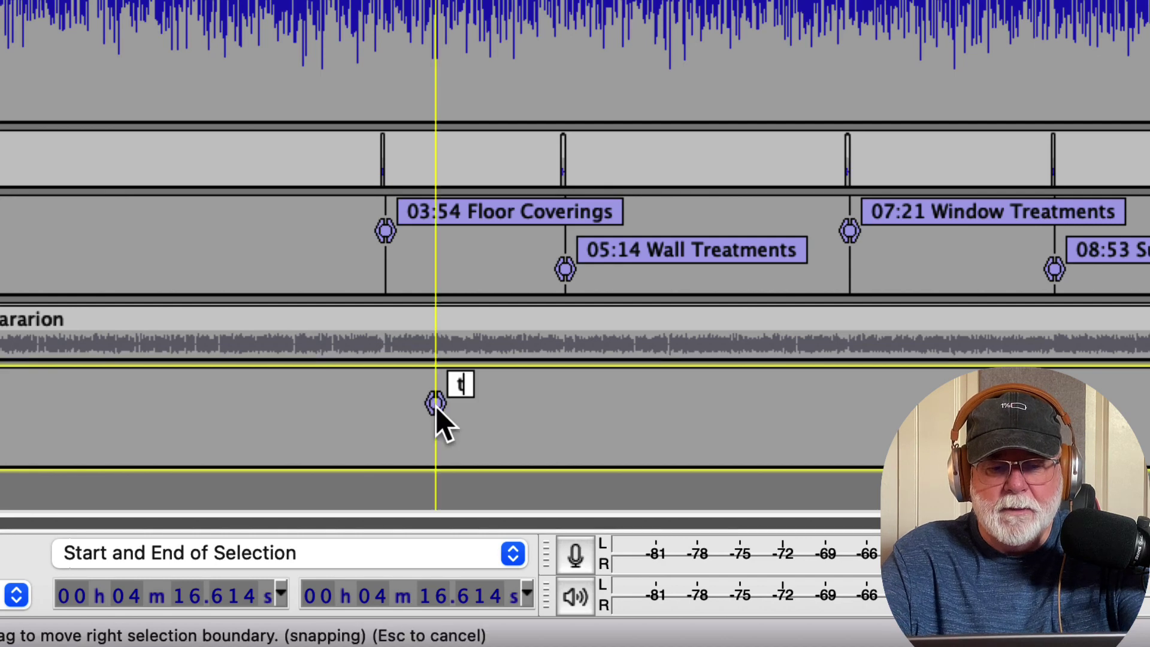
text(type)
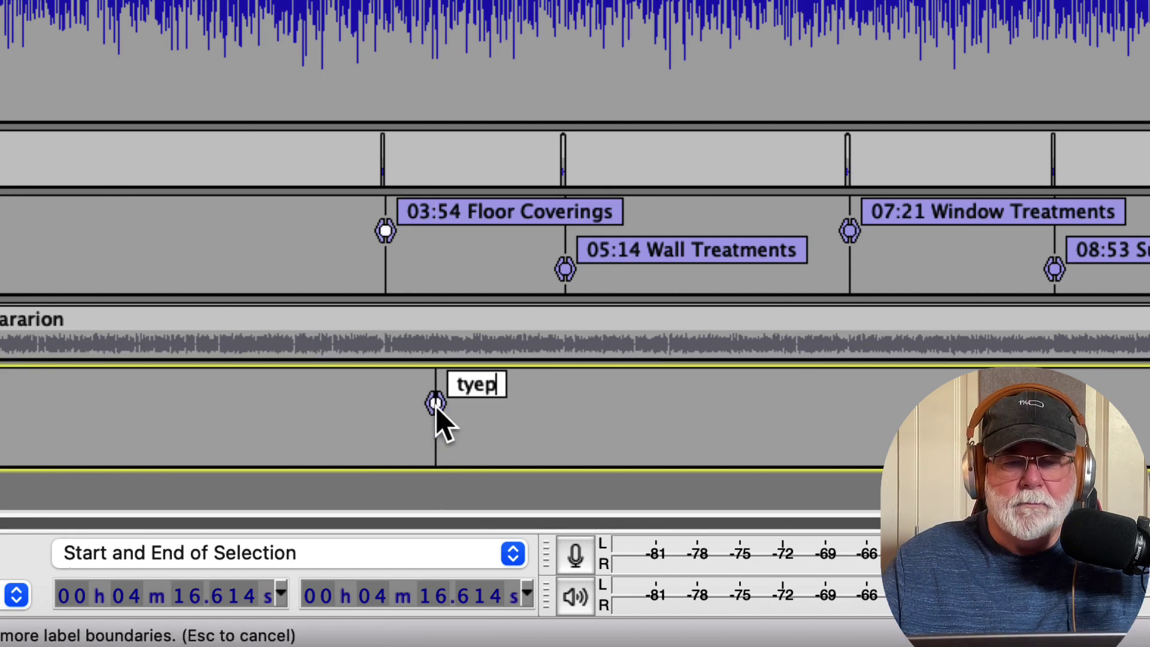
key(BackSpace)
key(BackSpace)
text(pe)
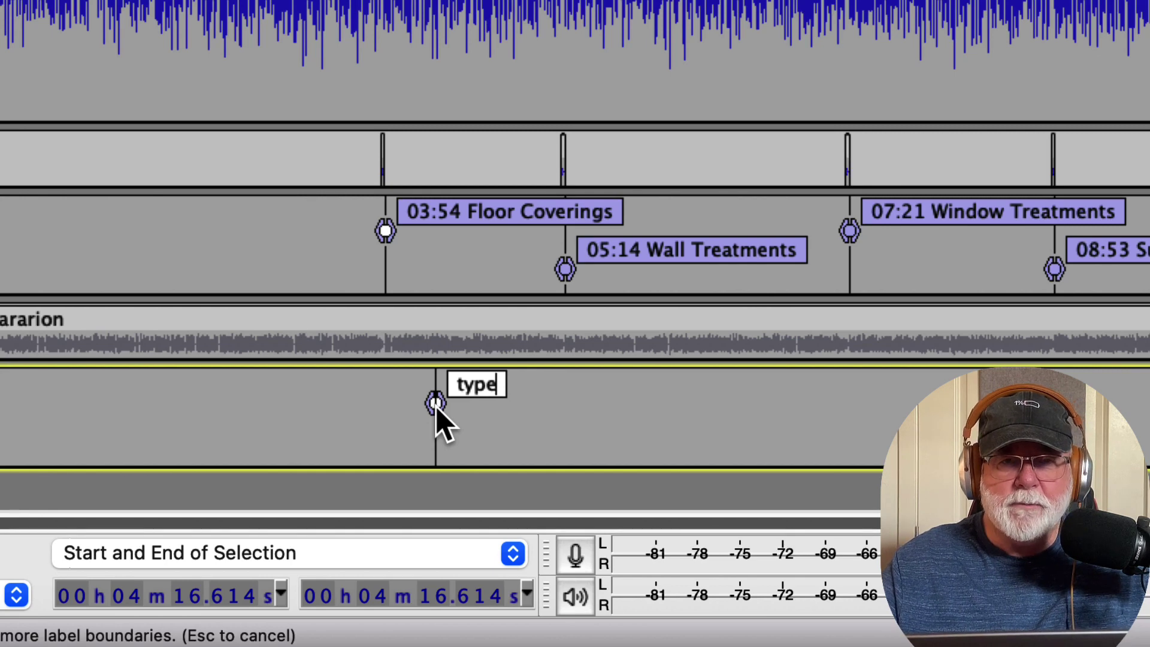
key(Return)
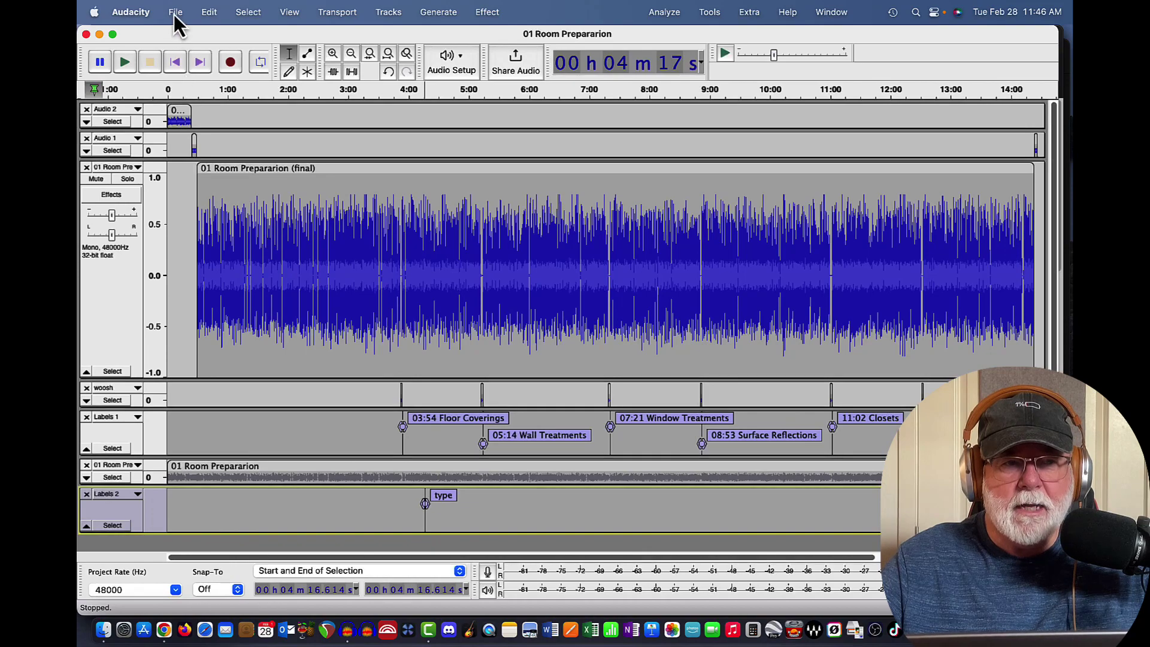
Step: Export the project labels to '01 timestamps.txt' in the audacity folder
click(176, 12)
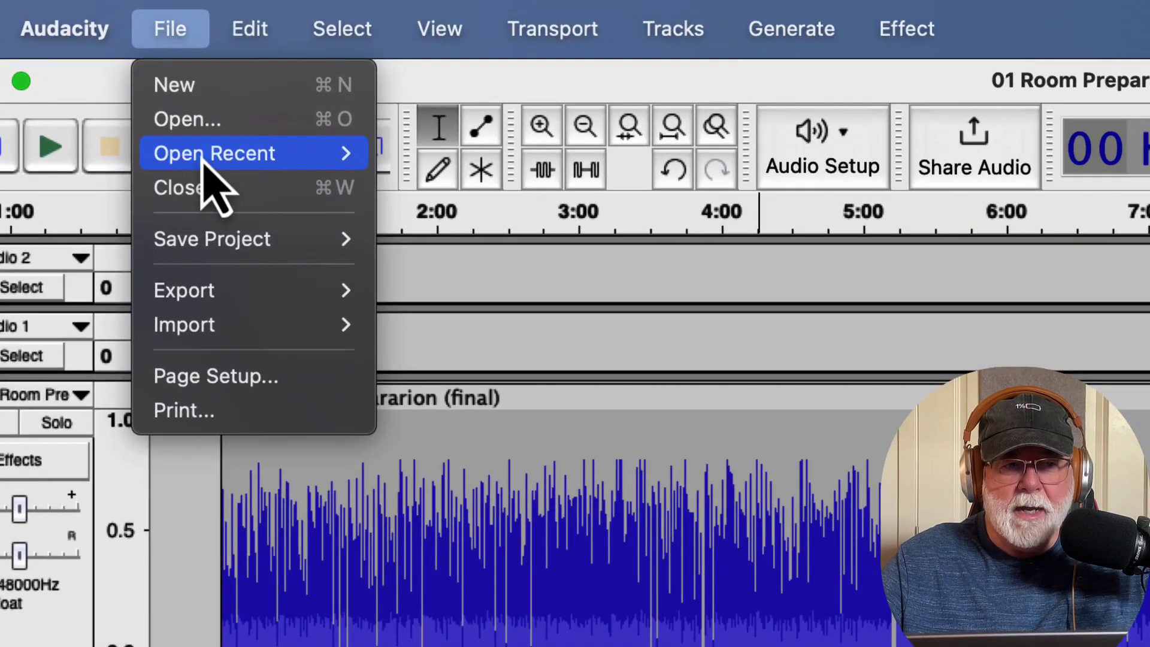
mouse_move(182, 184)
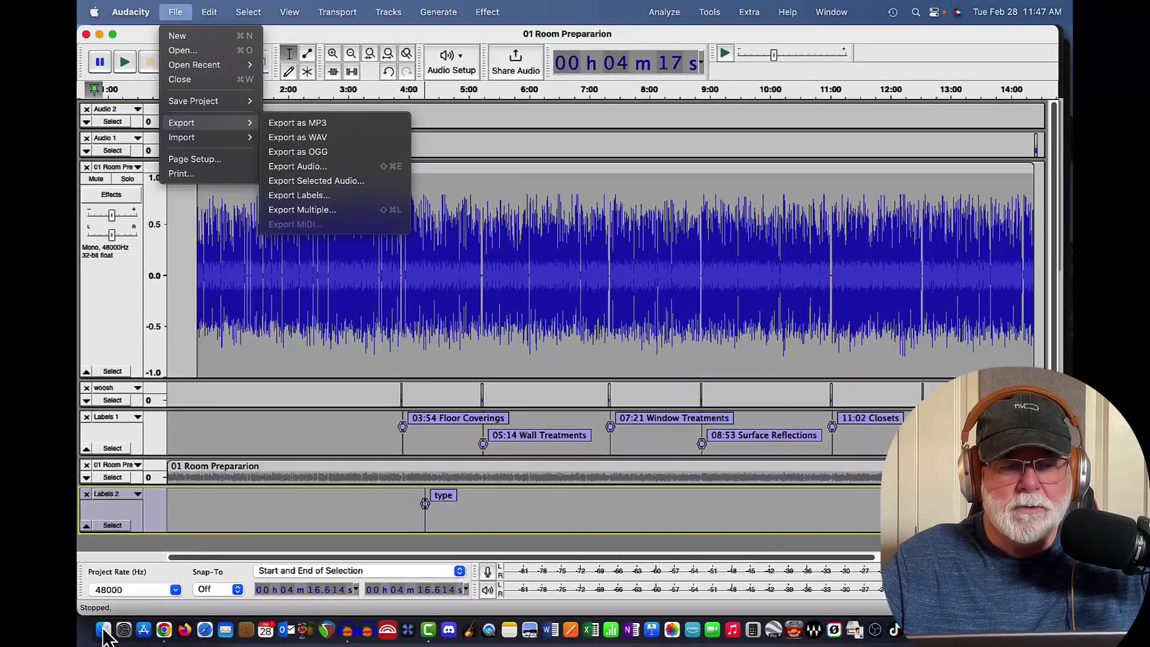
click(103, 632)
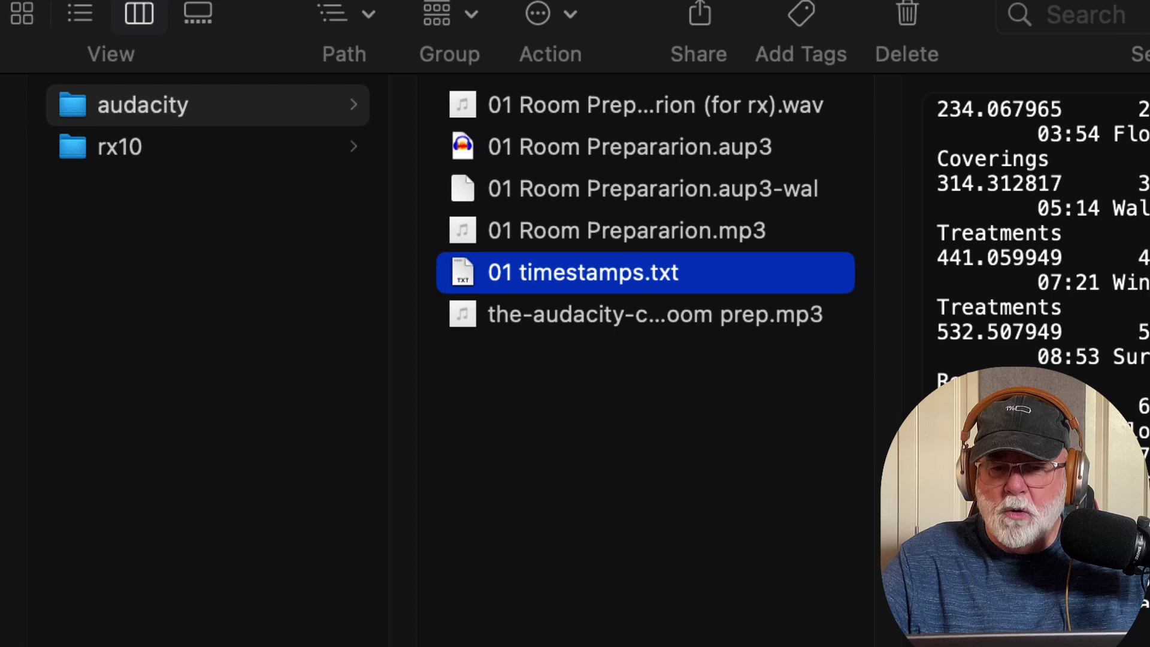
Step: Open '01 timestamps.txt' from Finder in TextEdit
double_click(469, 278)
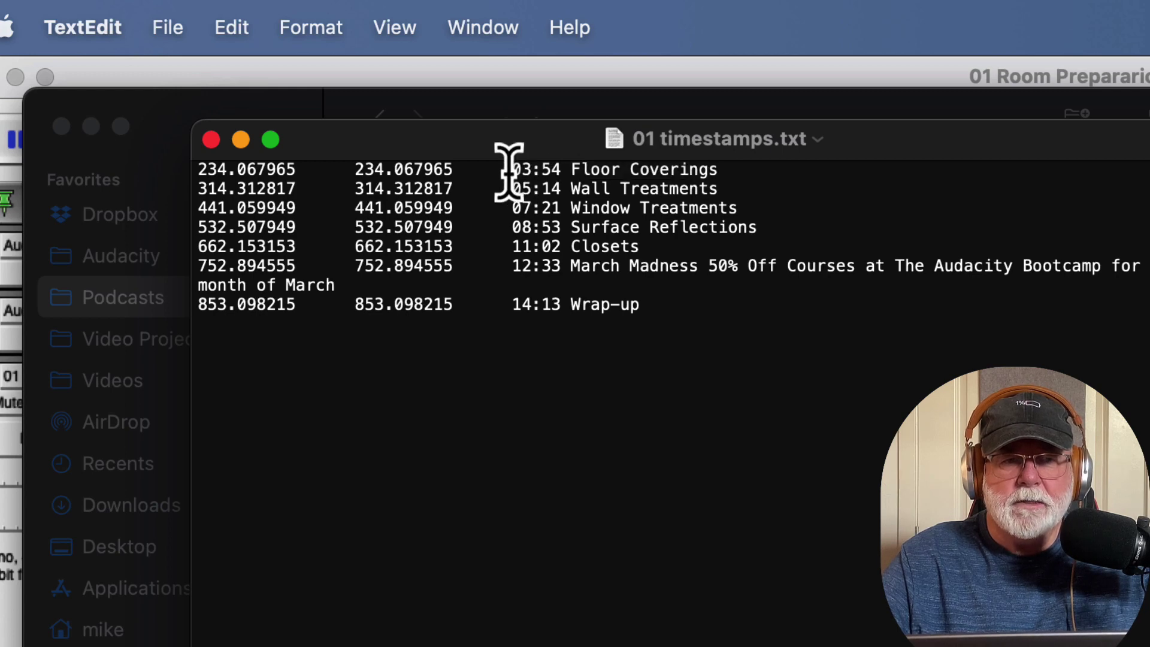
drag(506, 169, 636, 186)
click(638, 188)
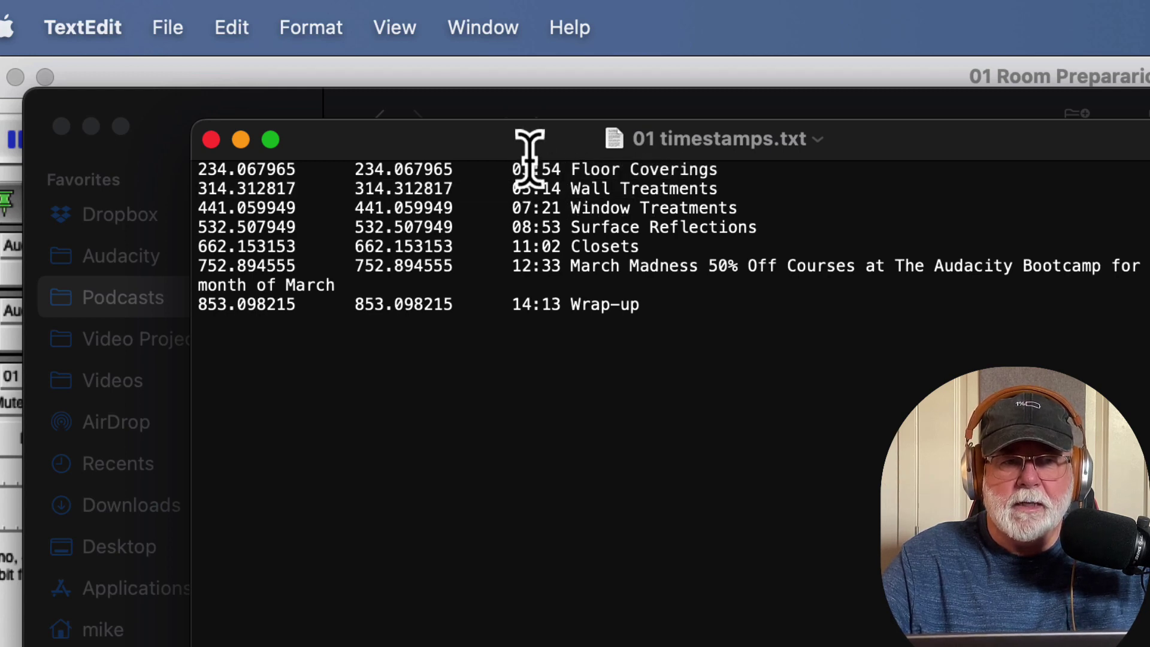
drag(514, 190, 719, 188)
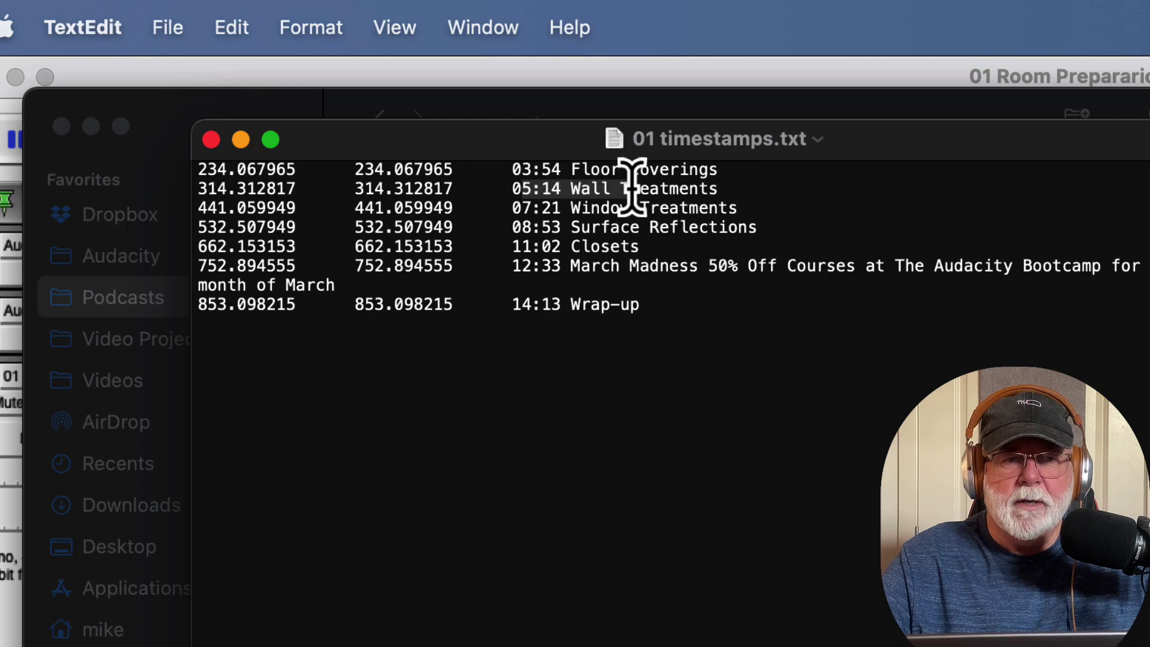